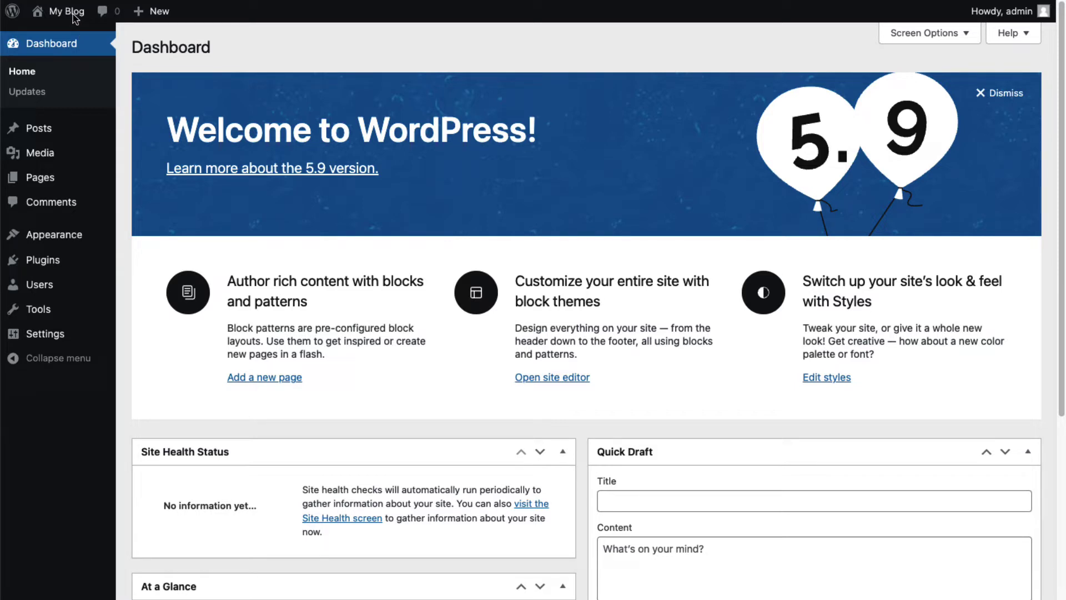
# Open the site editor for the Home template and show its list view of blocks
pyautogui.moveTo(76, 18)
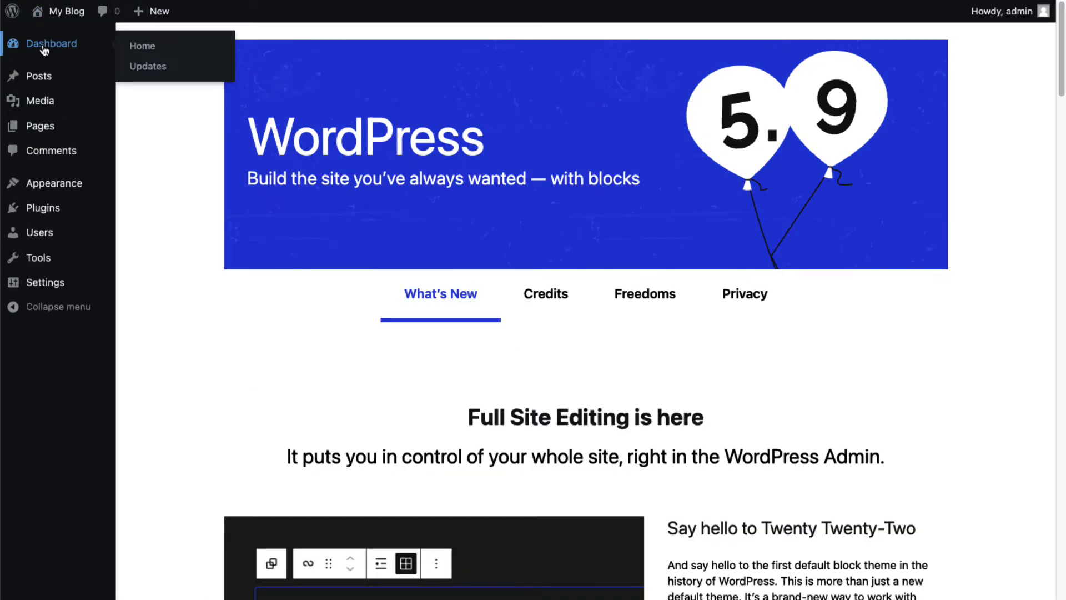
pyautogui.click(45, 50)
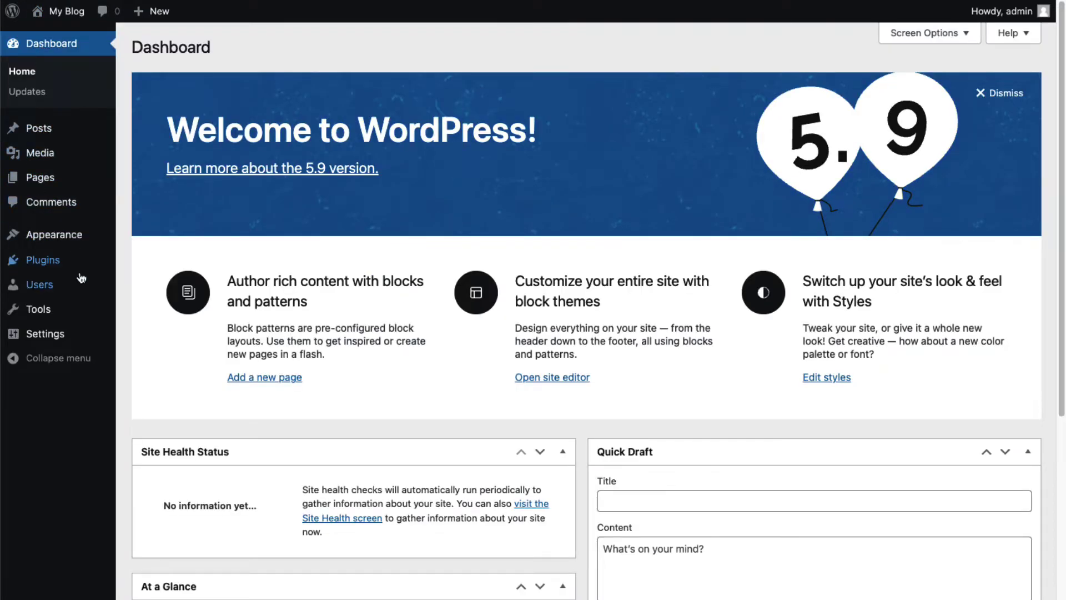
pyautogui.moveTo(74, 238)
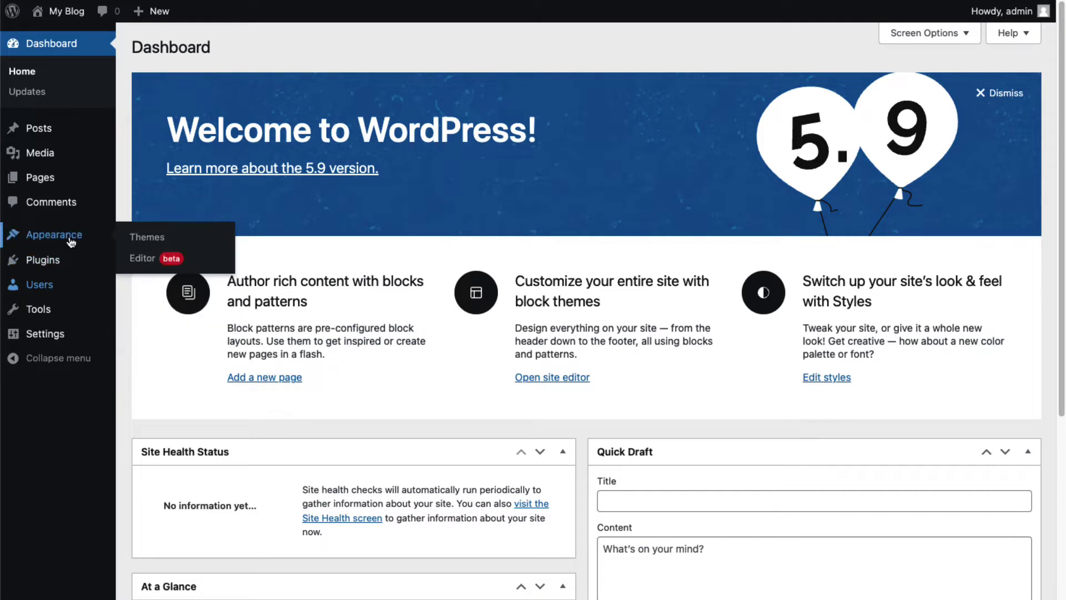
pyautogui.click(150, 266)
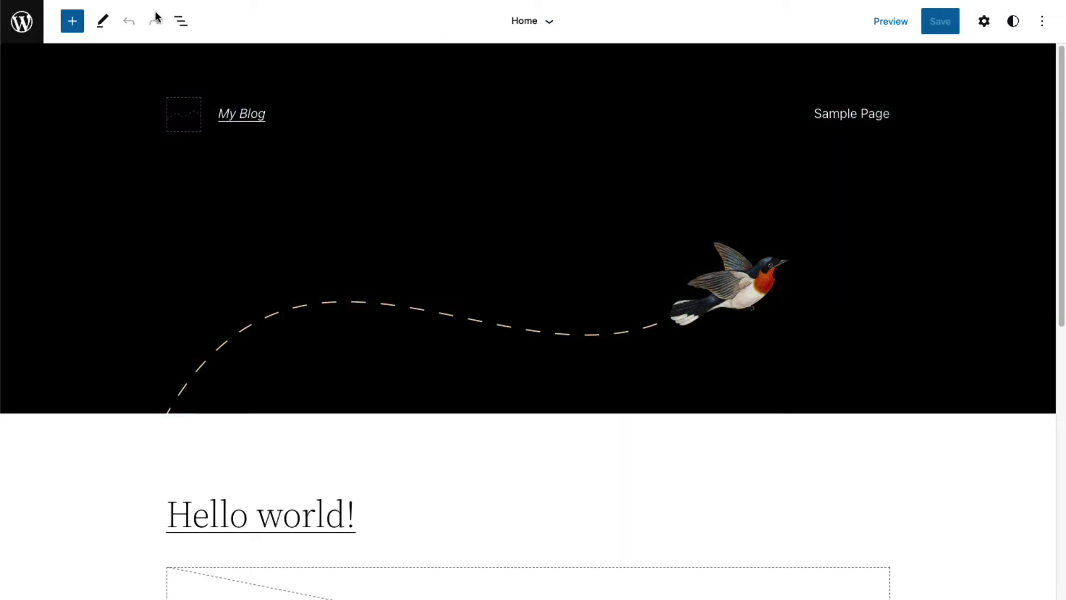
pyautogui.click(180, 29)
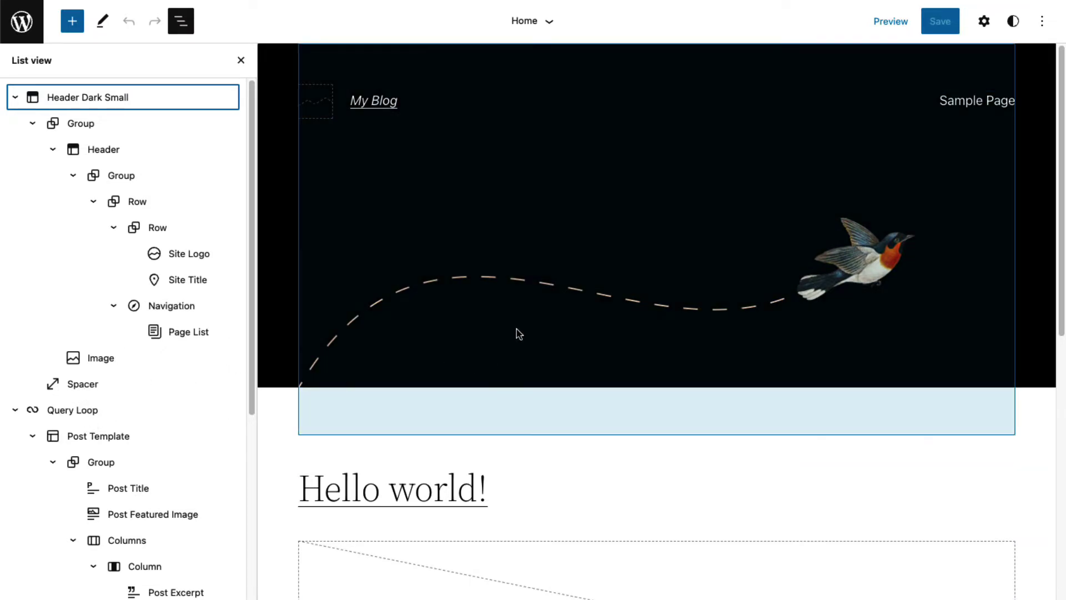
# Examine the Home template's layout and its block structure from the header down to the footer
pyautogui.scroll(-10, 516, 333)
pyautogui.scroll(-2, 525, 274)
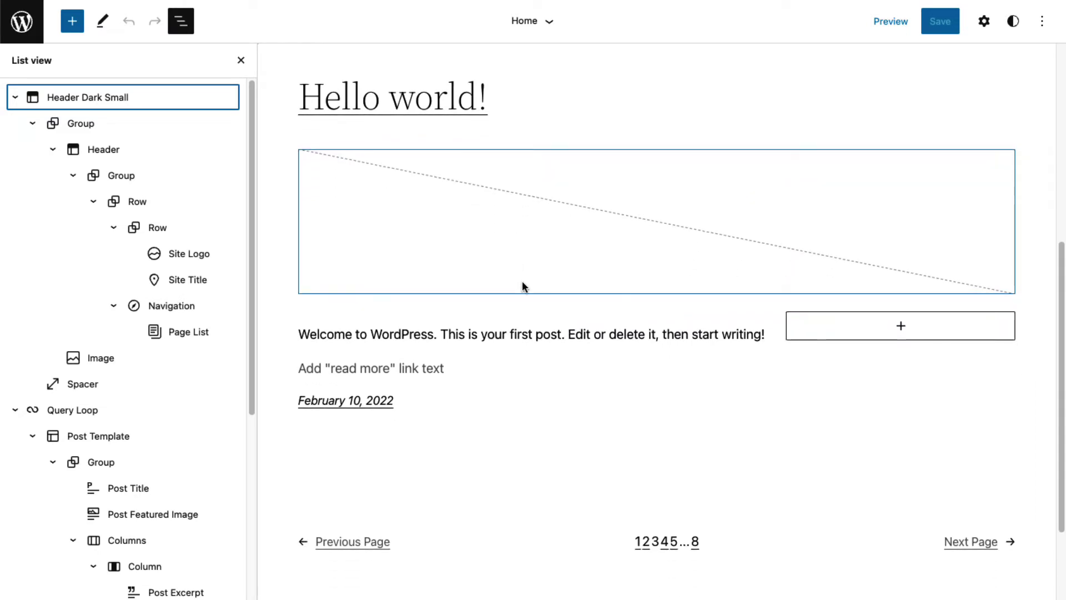
pyautogui.scroll(-2, 522, 287)
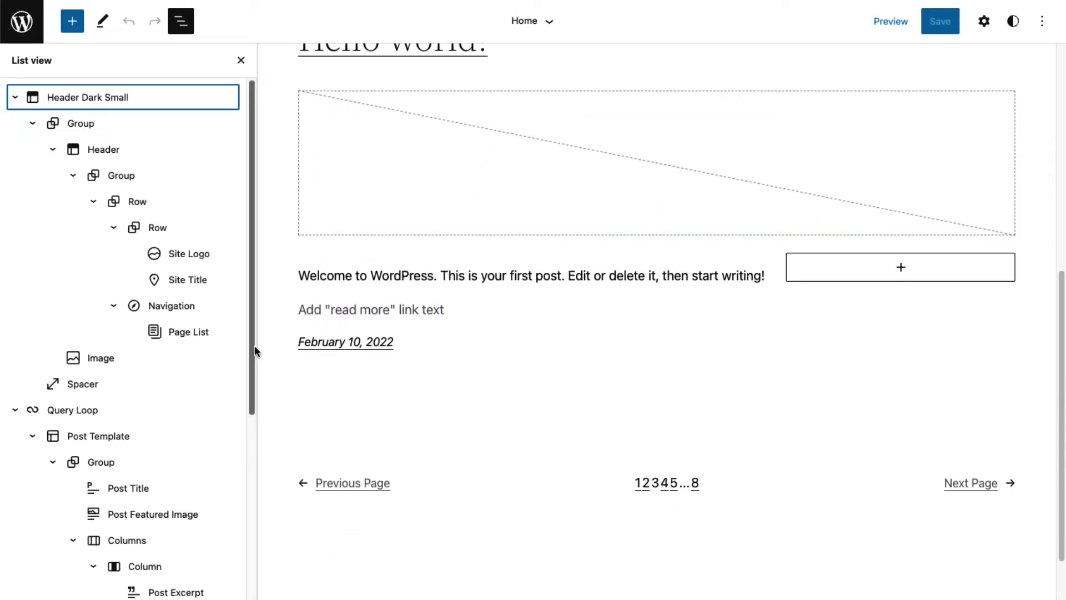
pyautogui.moveTo(249, 352); pyautogui.dragTo(239, 508)
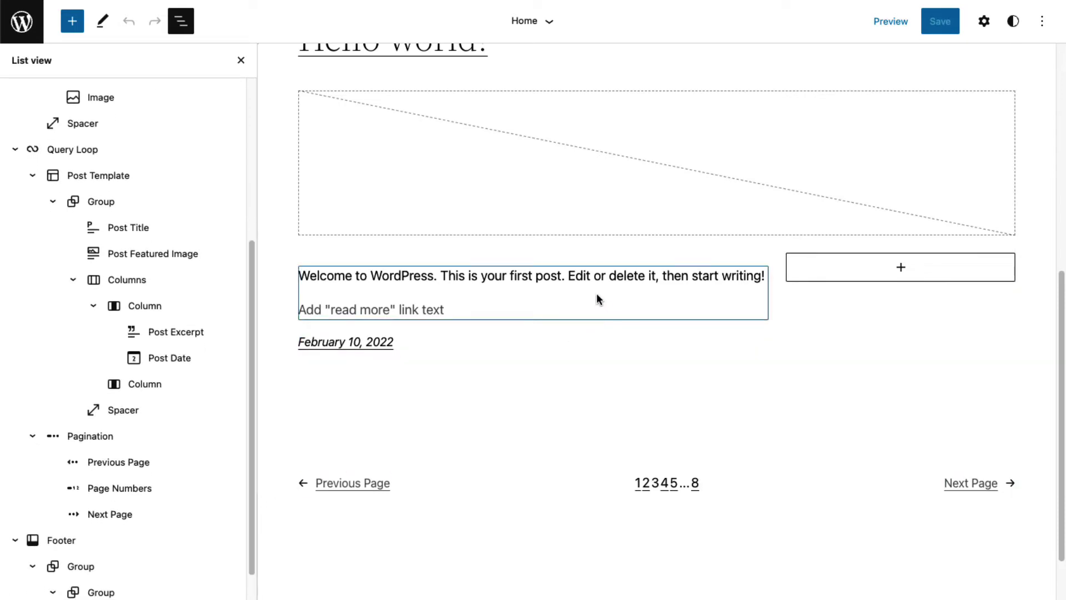
pyautogui.scroll(-2, 577, 278)
pyautogui.moveTo(567, 270)
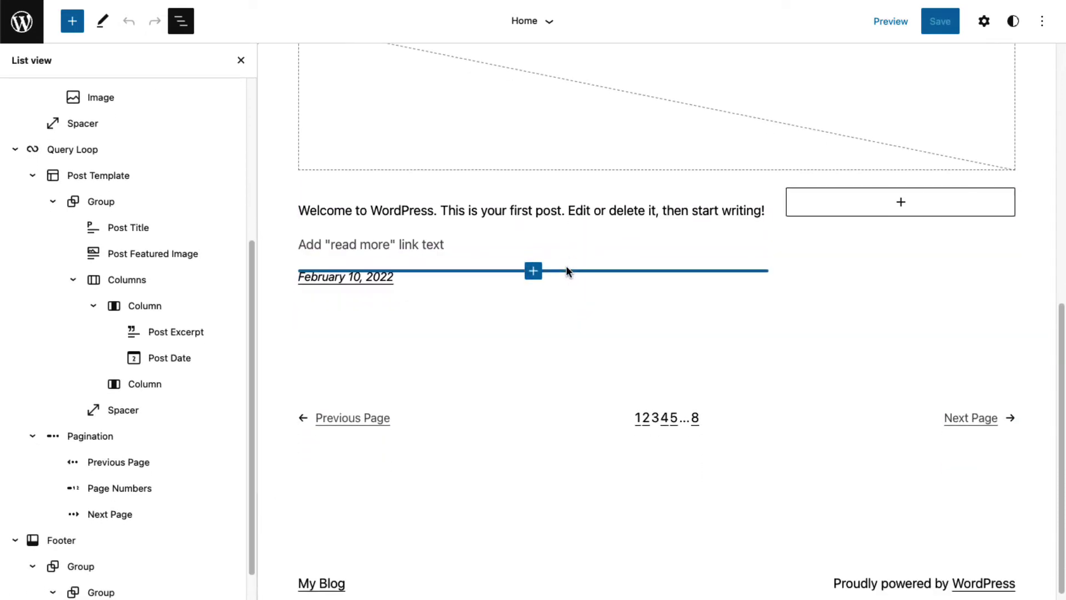
pyautogui.scroll(-1, 566, 271)
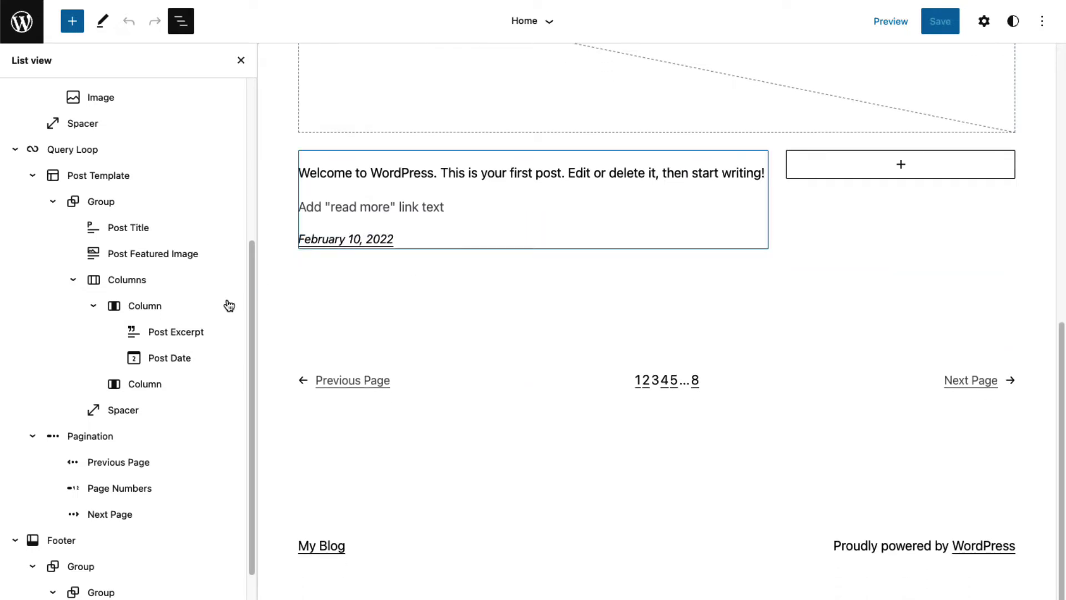
pyautogui.scroll(-3, 246, 428)
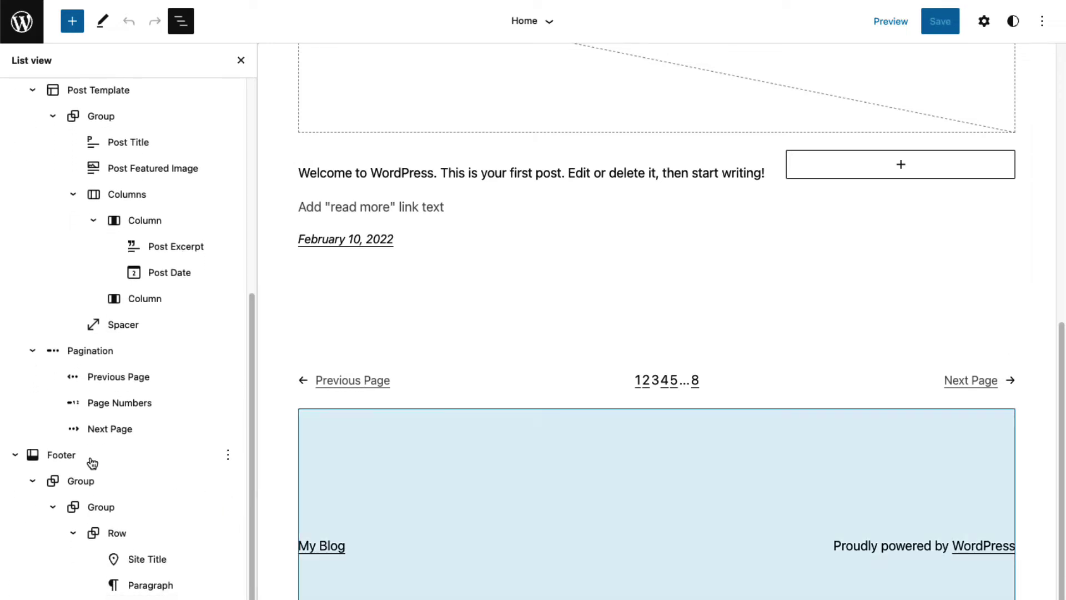
# Select the Site Title block inside the footer, highlight part of its text and open the block's options
pyautogui.click(68, 457)
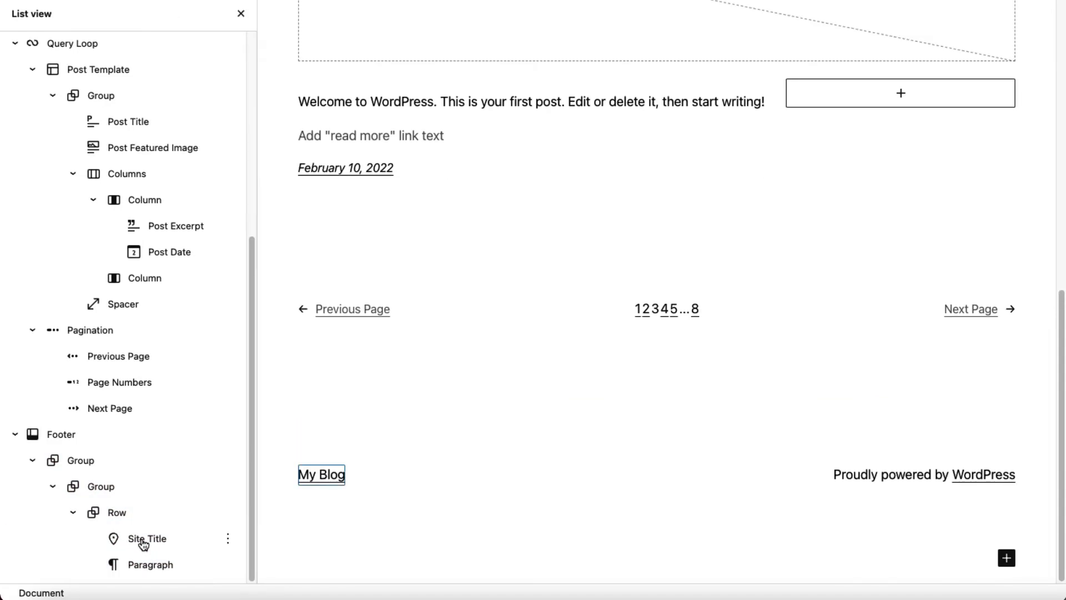
pyautogui.click(144, 543)
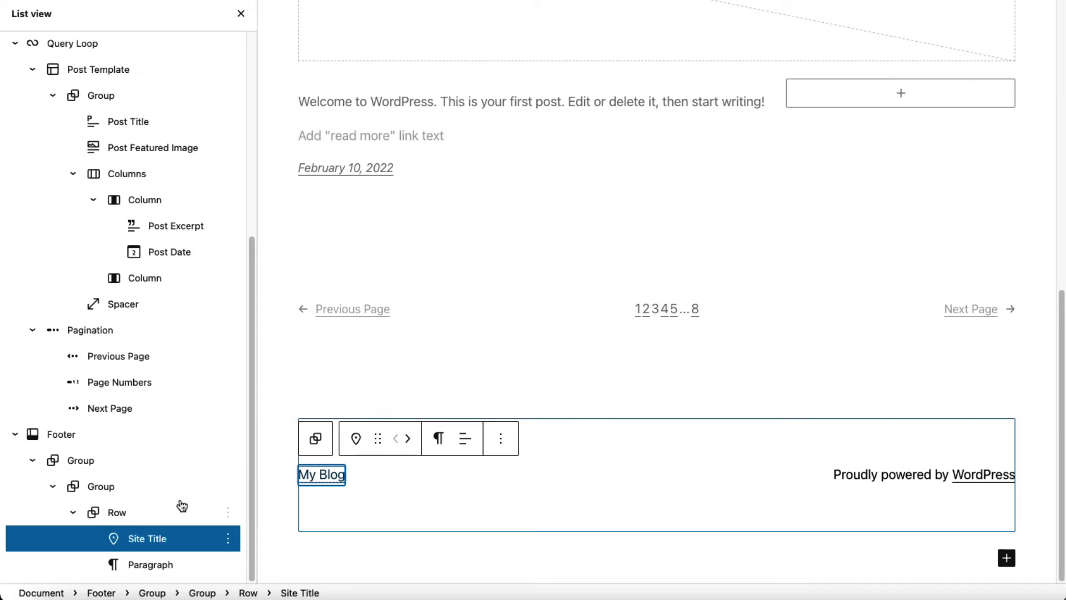
pyautogui.doubleClick(321, 475)
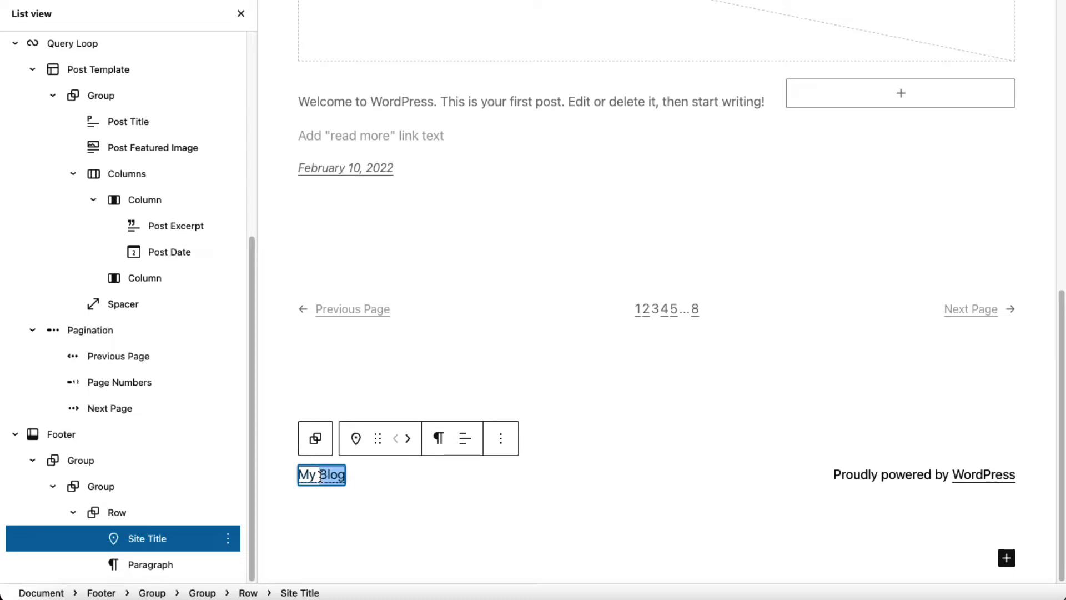
pyautogui.click(228, 516)
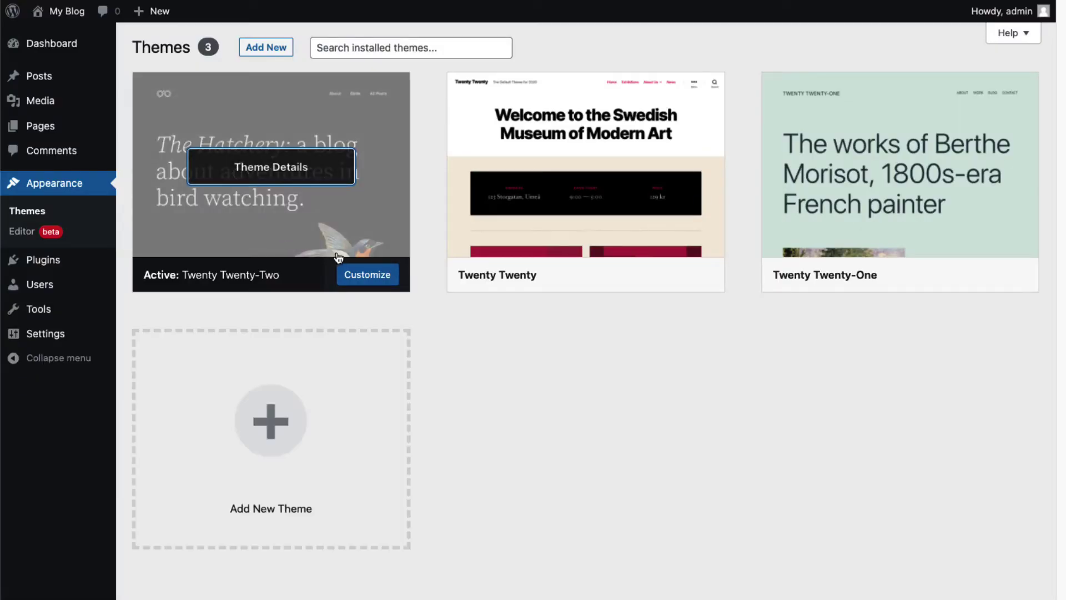
# Look up the Home template's areas, check the Footer area's options and browse all templates
pyautogui.click(271, 212)
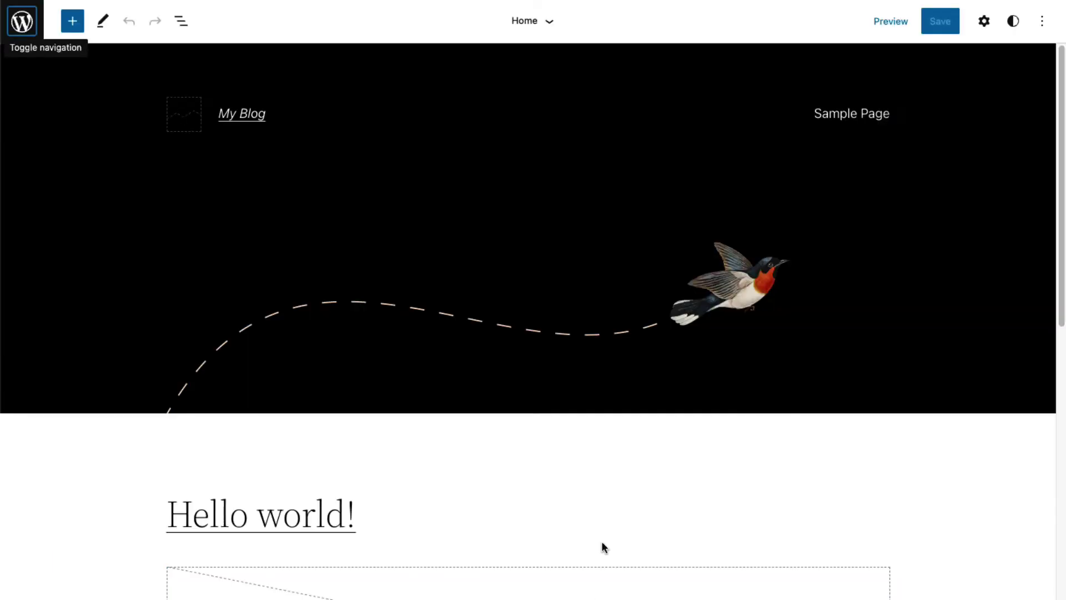
pyautogui.click(549, 22)
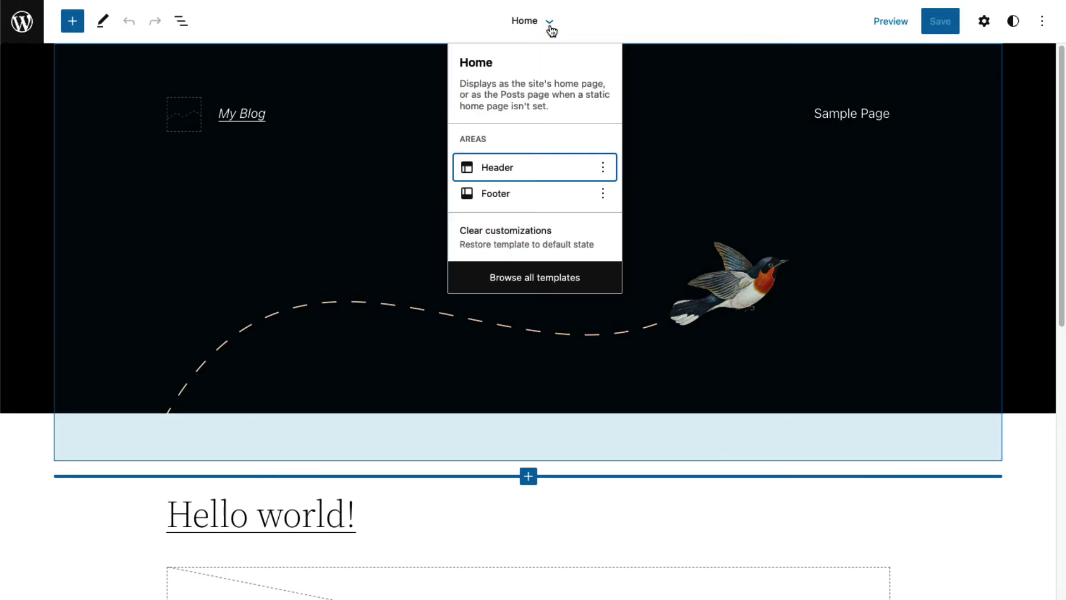
pyautogui.click(603, 201)
pyautogui.click(603, 201)
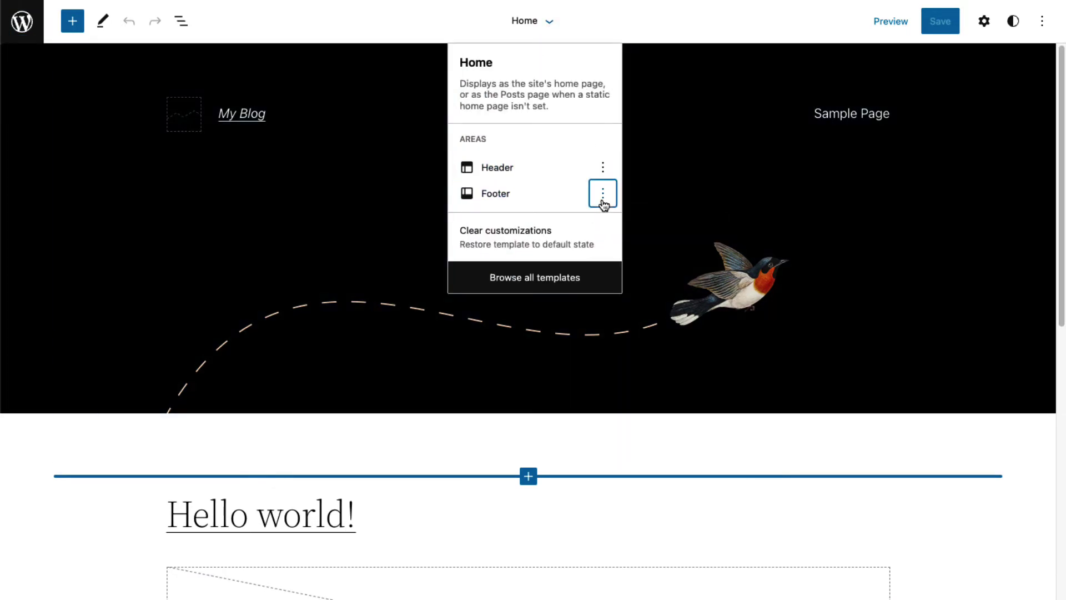
pyautogui.click(570, 284)
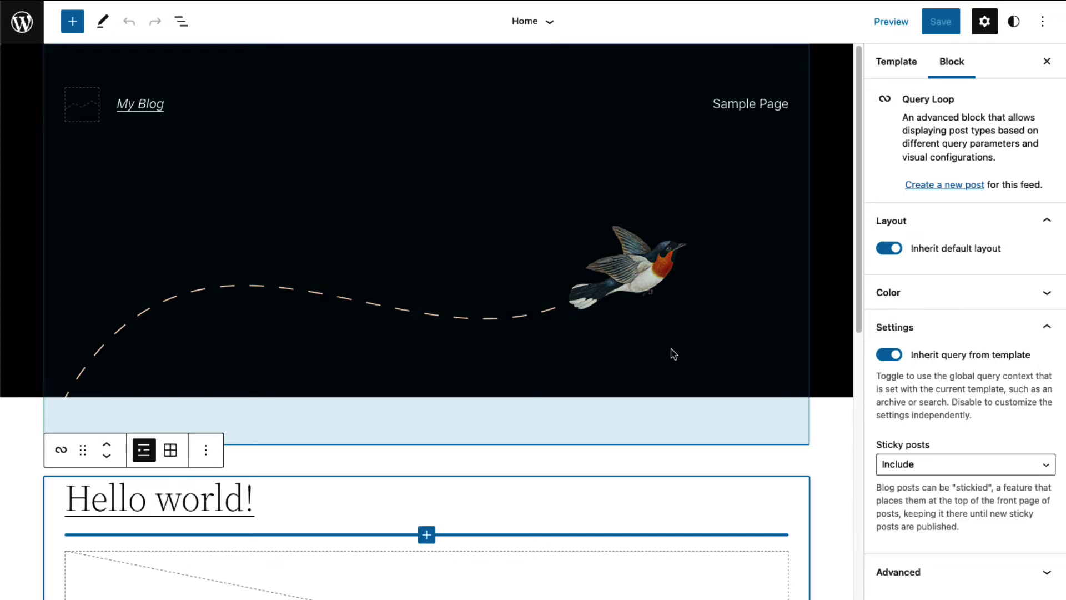
# Select the "Proudly powered by WordPress" paragraph in the Home template's footer and show the list view
pyautogui.scroll(-8, 703, 325)
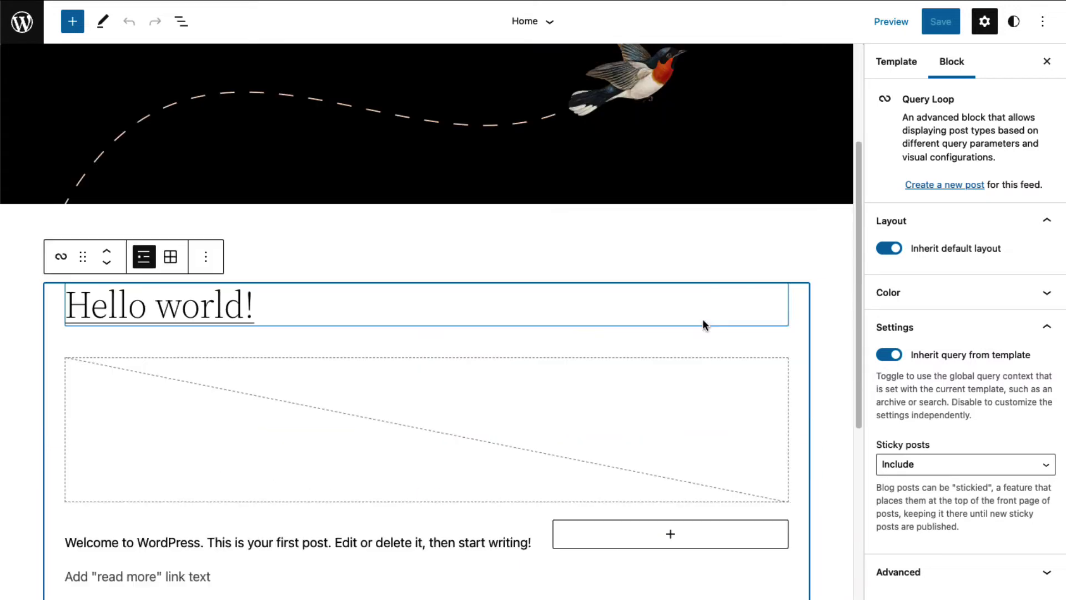
pyautogui.scroll(-3, 698, 321)
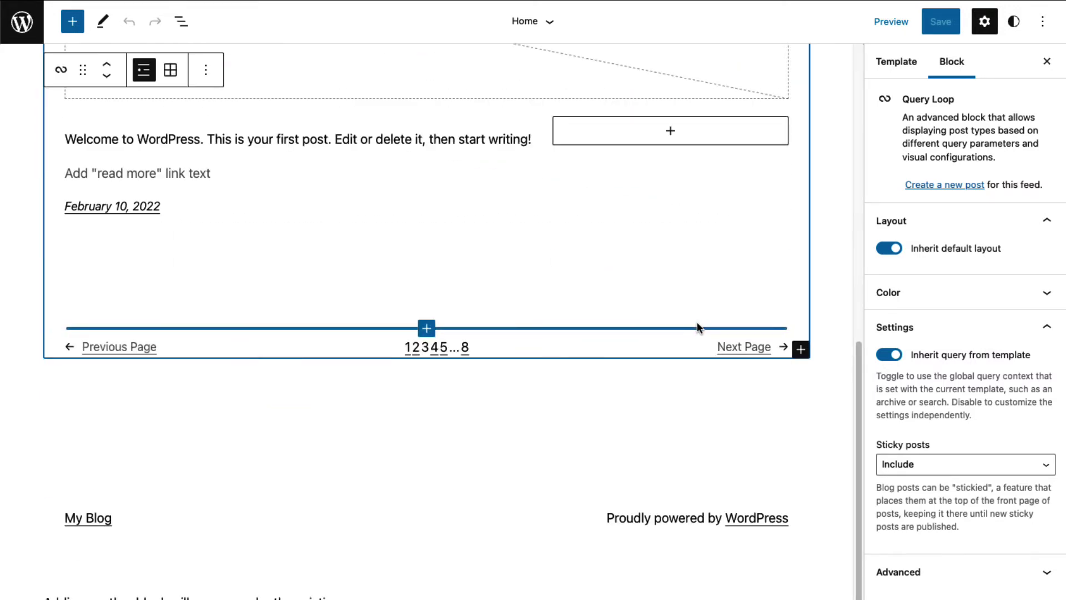
pyautogui.click(476, 489)
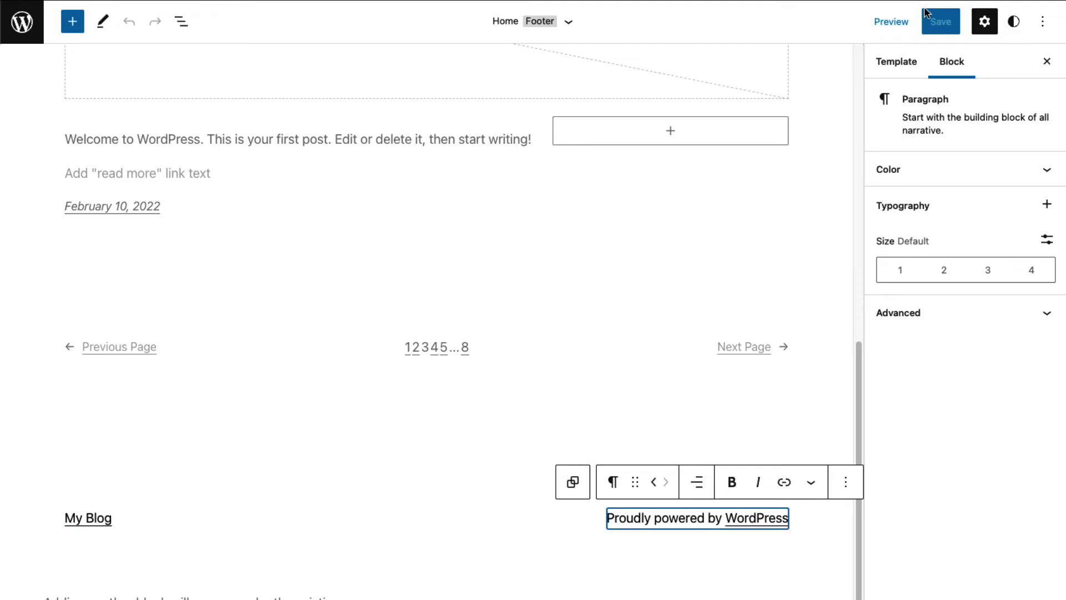
pyautogui.hotkey('ctrl', 'alt', 'o')
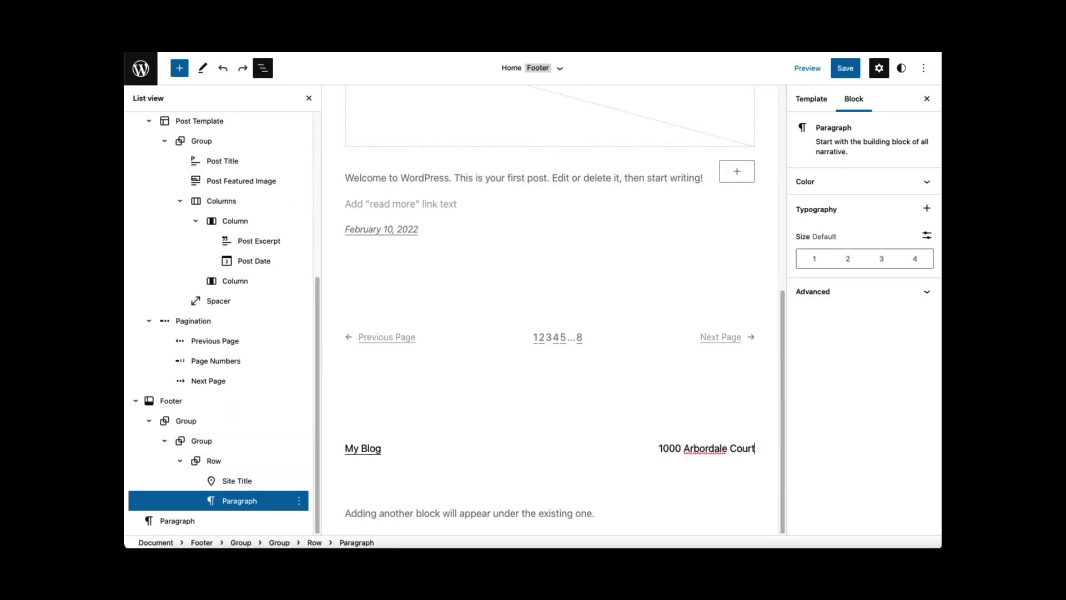
# Complete the postal address in the footer paragraph and add the line "Click here to go to our contact form" below it
pyautogui.hotkey('shift', 'Return')
pyautogui.write('Virginia Beach, VA 23')
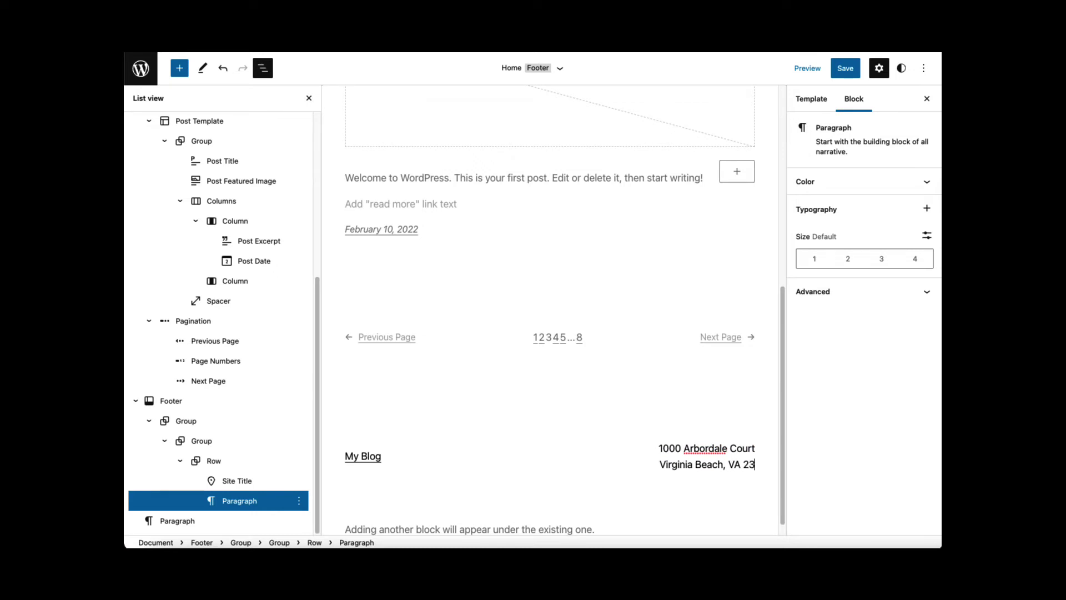
pyautogui.write('465')
pyautogui.hotkey('shift', 'Return')
pyautogui.write('C')
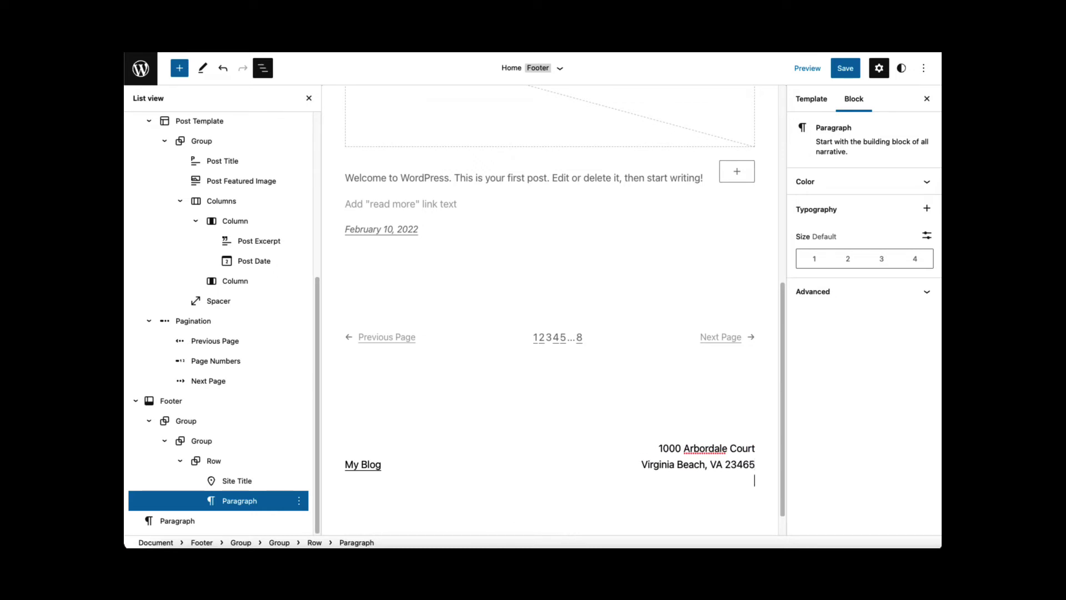
pyautogui.write('lick here to go to o')
pyautogui.write('ur contact form')
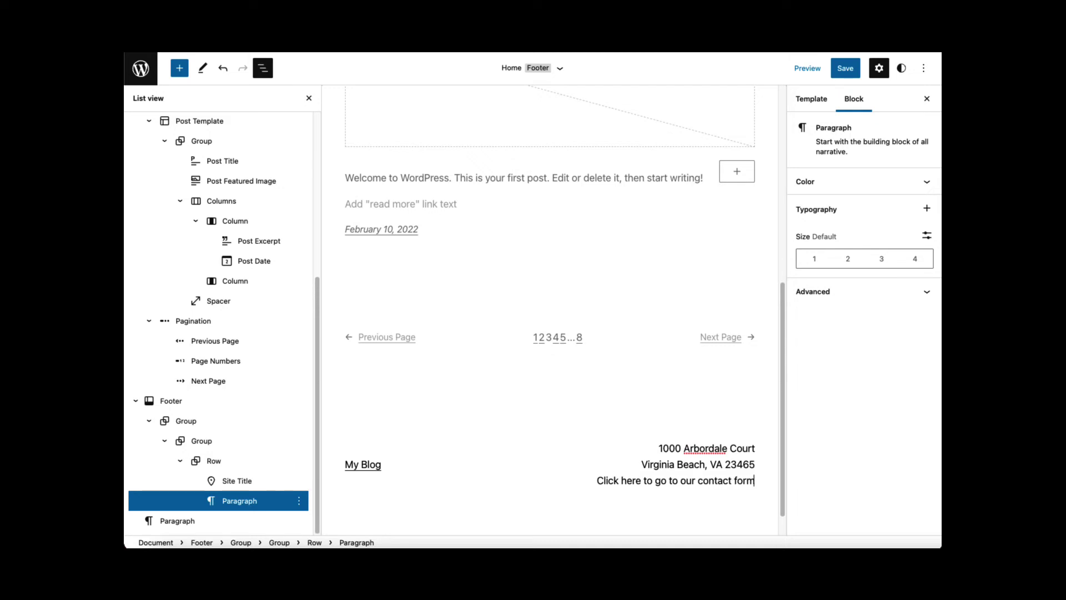
pyautogui.hotkey('shift', 'Home')
pyautogui.click(772, 421)
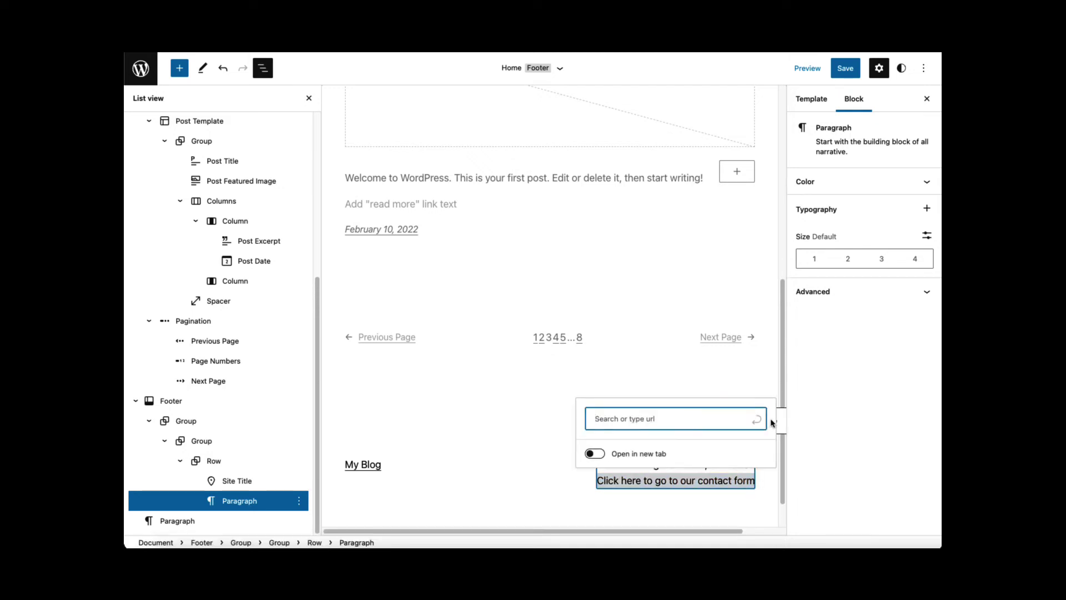
pyautogui.write('https://contactformdemo.com')
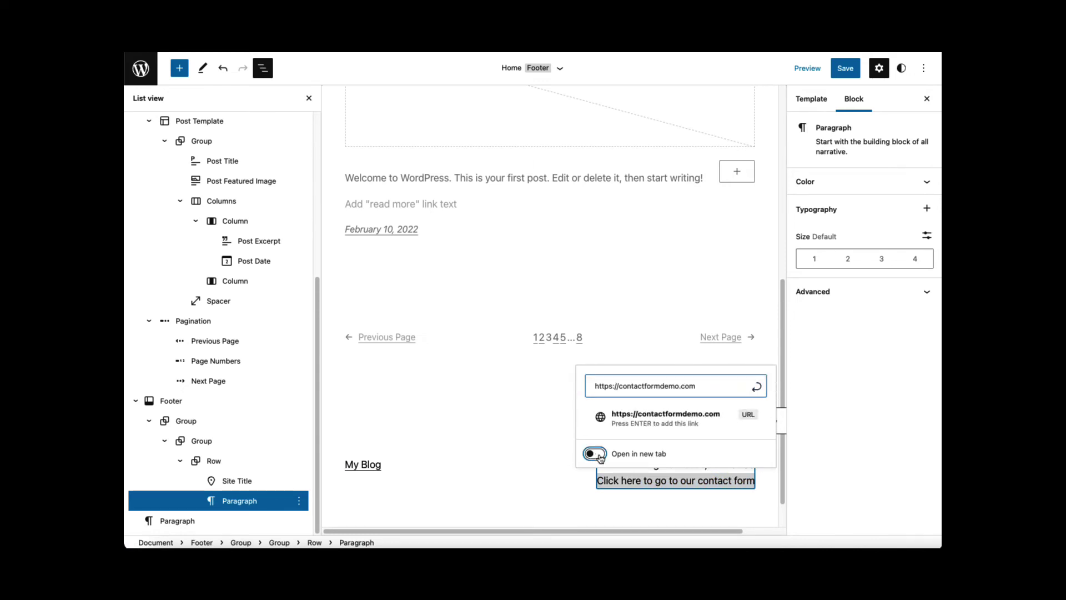
pyautogui.click(756, 387)
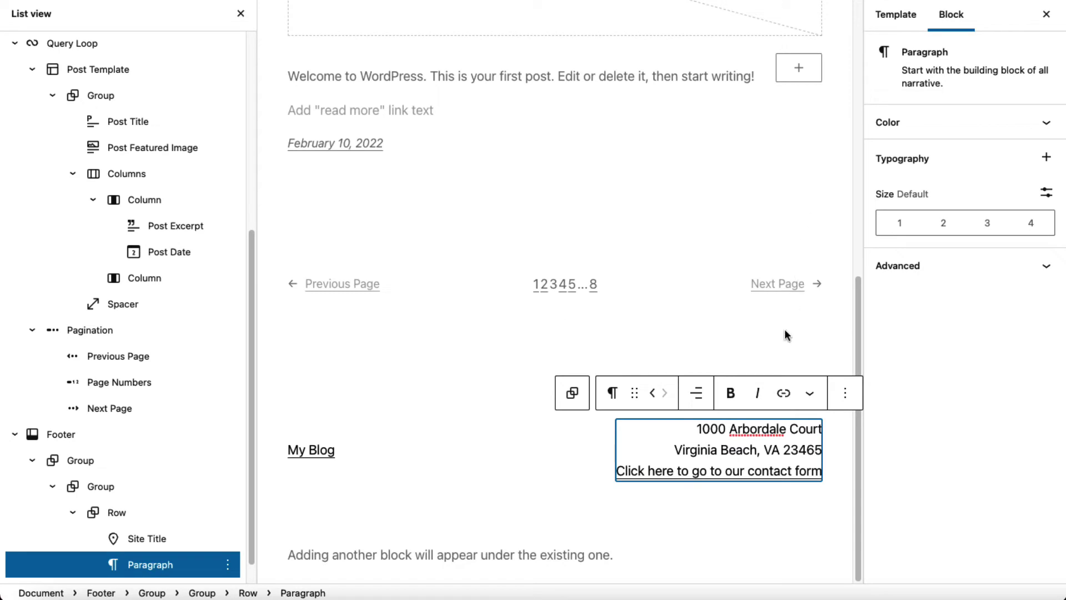
# Remove the Site Title block from the footer row
pyautogui.click(303, 454)
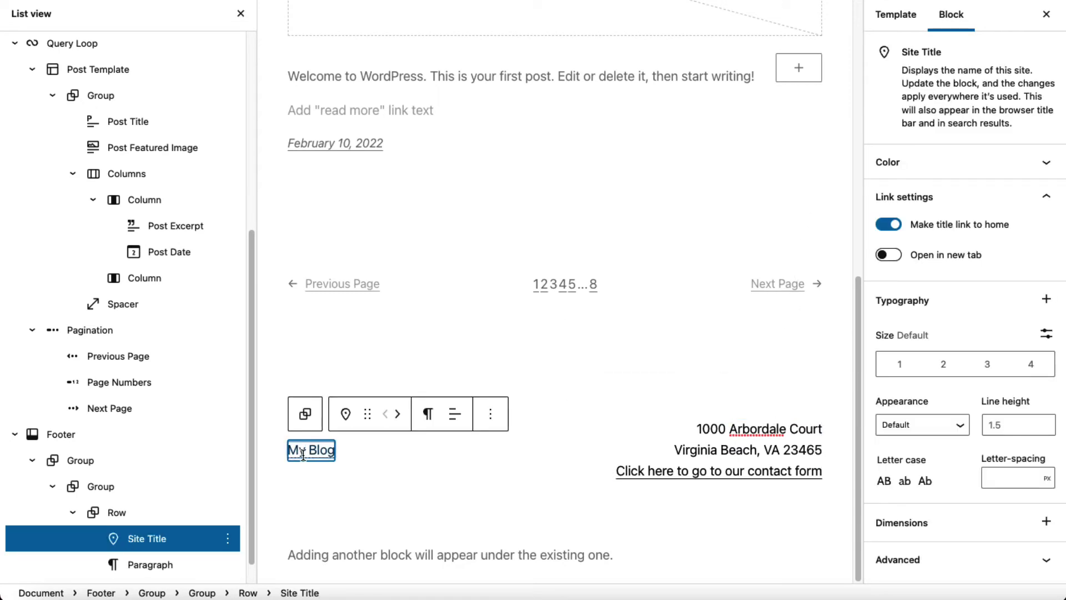
pyautogui.click(229, 539)
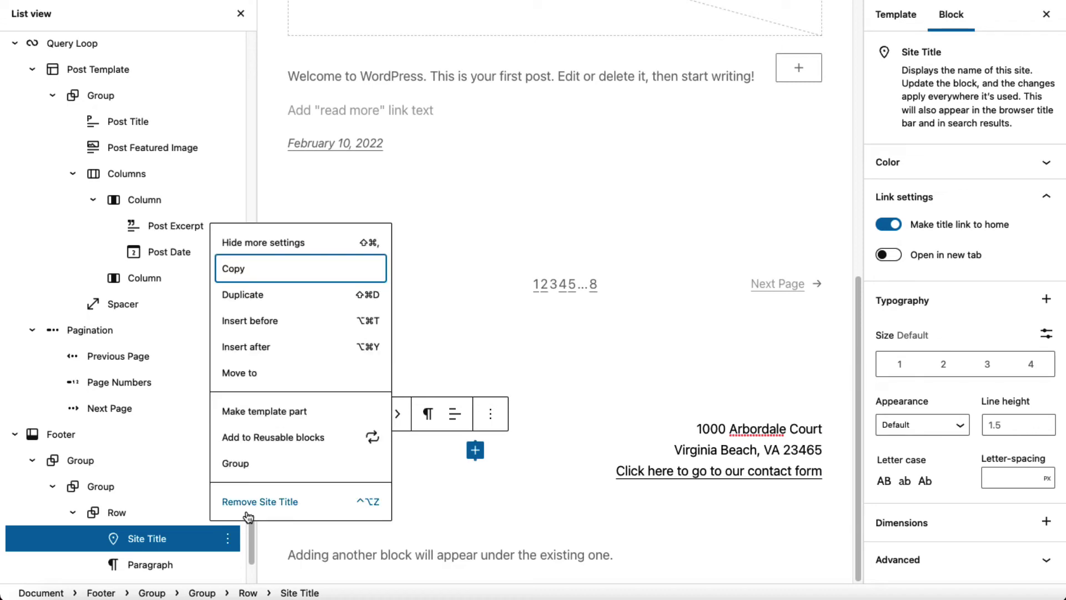
pyautogui.click(310, 516)
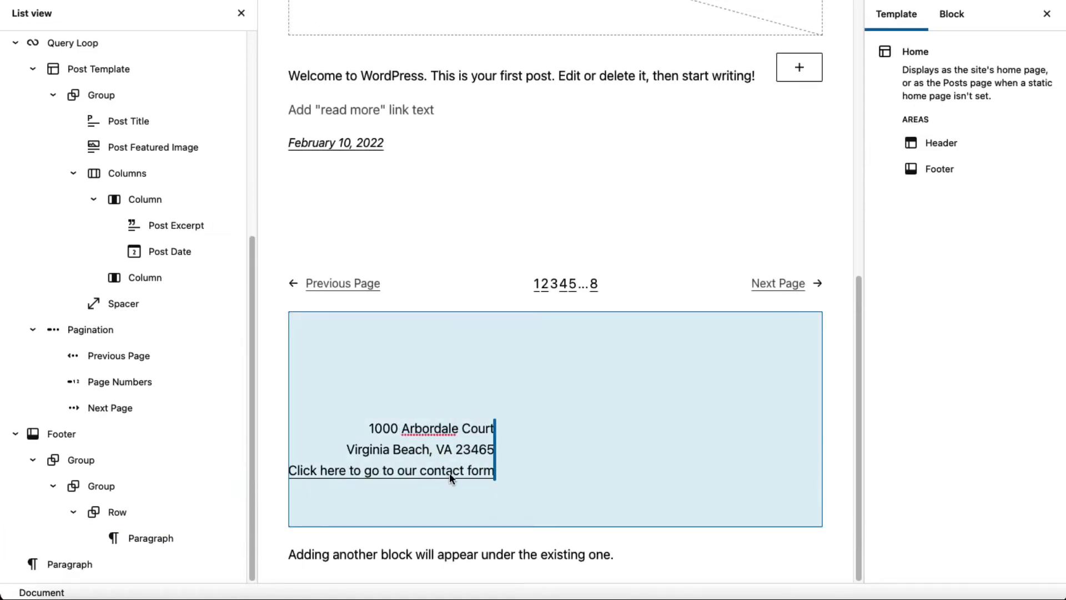
# Insert an Image block before the address paragraph in the footer row
pyautogui.click(449, 475)
pyautogui.click(579, 394)
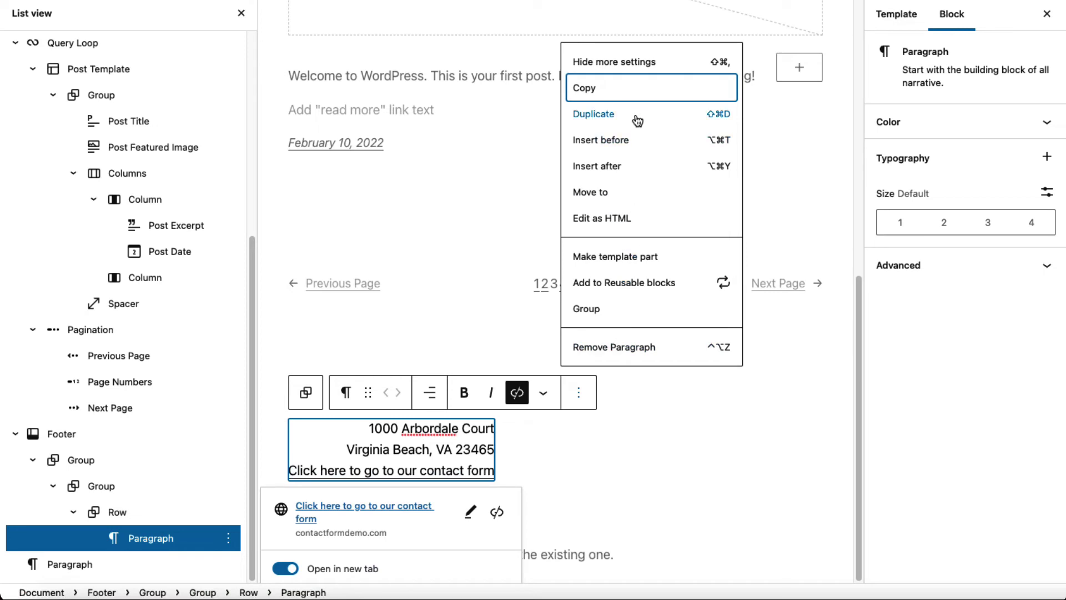
pyautogui.click(625, 146)
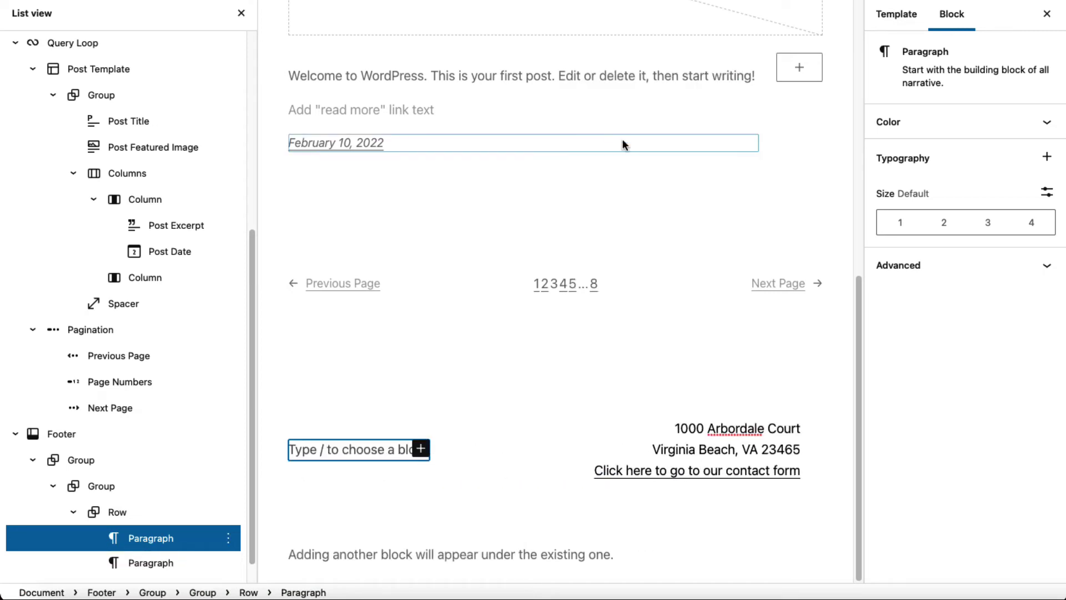
pyautogui.click(423, 449)
pyautogui.click(423, 449)
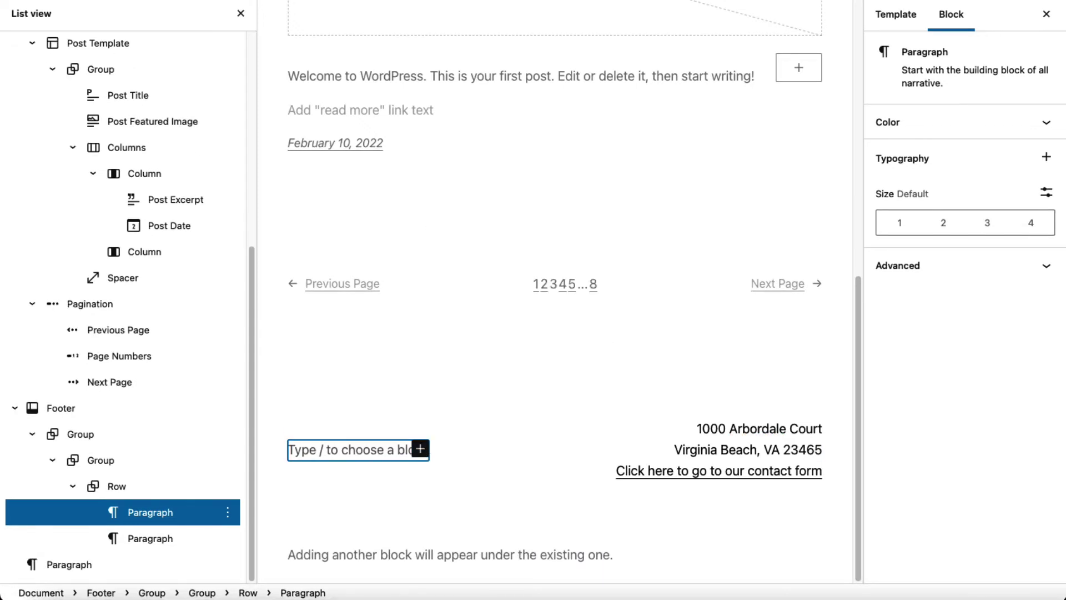
pyautogui.click(421, 448)
pyautogui.click(453, 294)
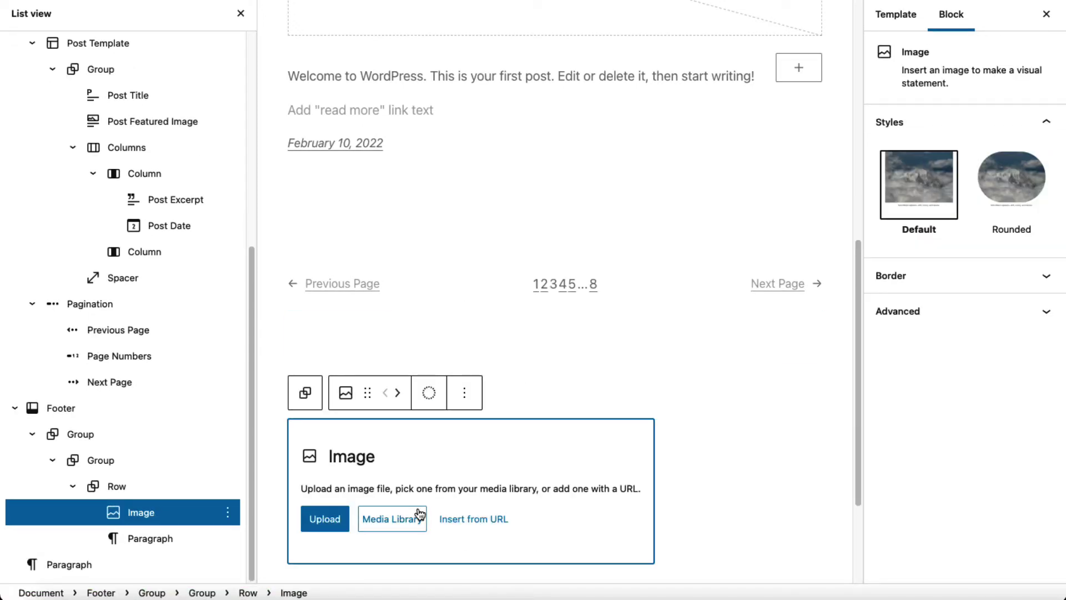
# Fill the footer's Image block with the cast iron pot photo from the media library
pyautogui.click(418, 513)
pyautogui.click(96, 148)
pyautogui.click(1010, 558)
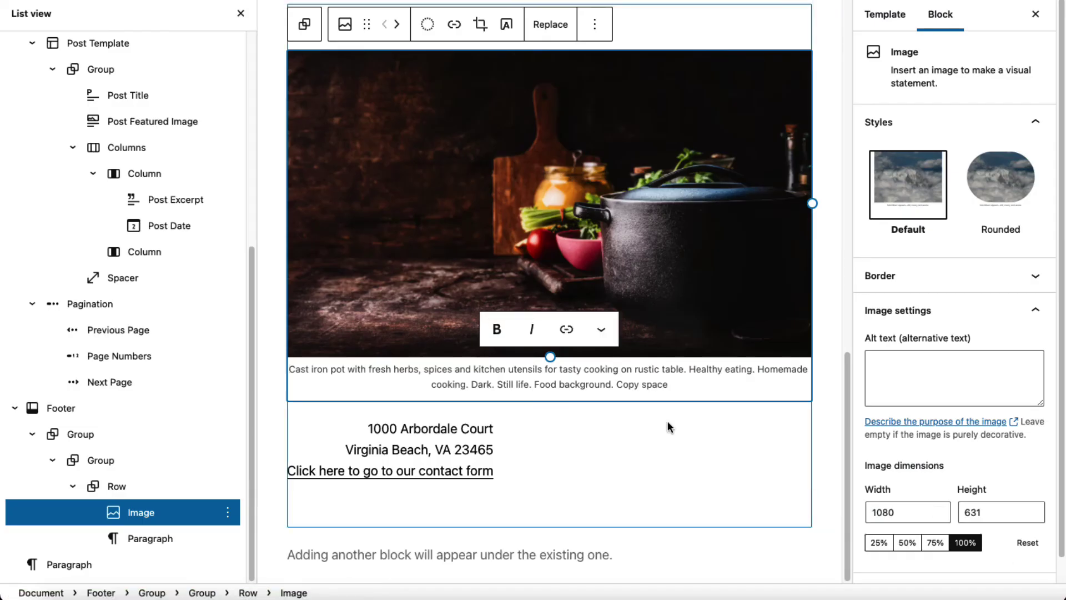
# Delete the footer image's caption and shrink the image to about 291 by 170 pixels
pyautogui.moveTo(668, 384); pyautogui.dragTo(318, 370)
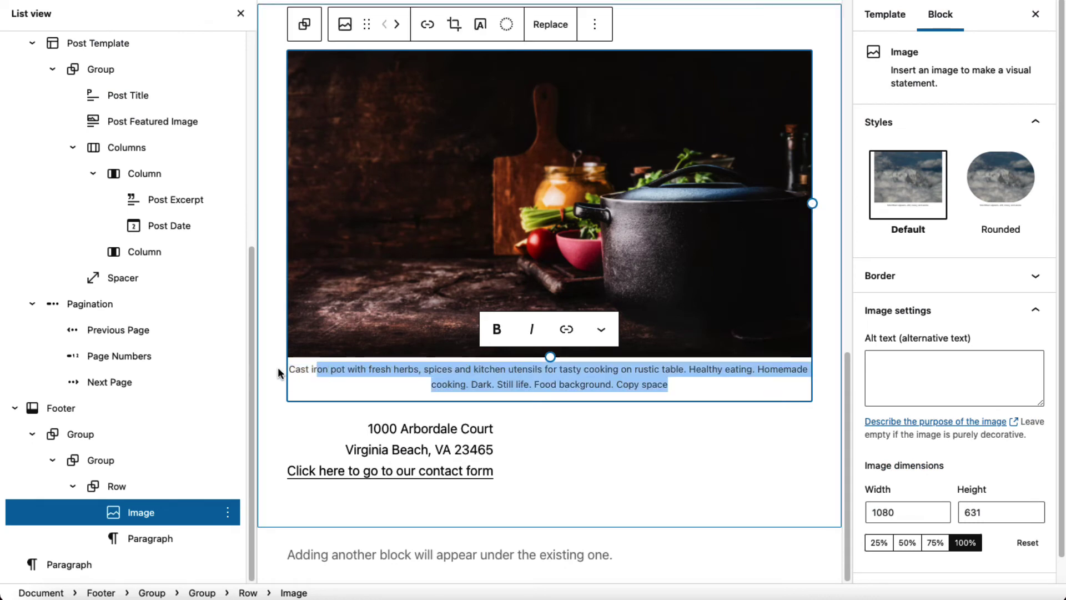
pyautogui.press('BackSpace')
pyautogui.moveTo(812, 219); pyautogui.dragTo(498, 276)
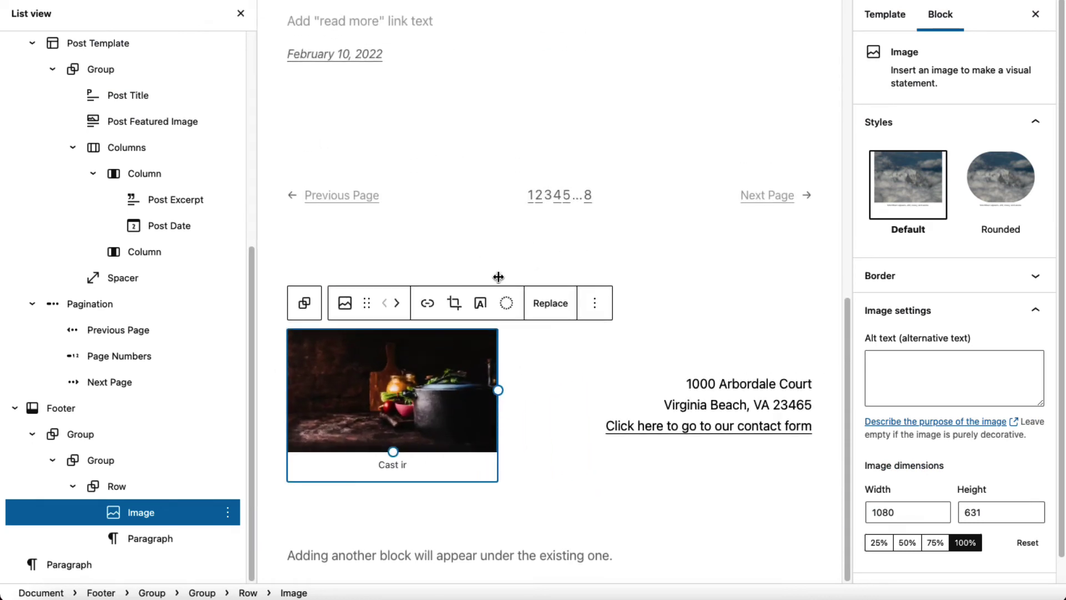
pyautogui.tripleClick(419, 466)
pyautogui.press('BackSpace')
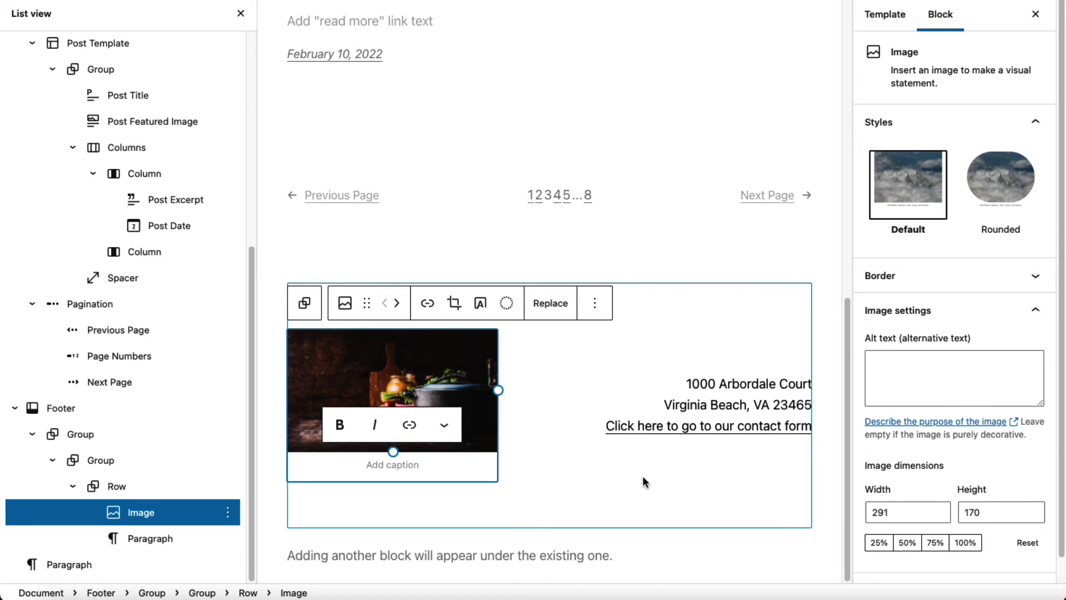
# Insert a Social Icons block after the address paragraph in the footer row
pyautogui.click(609, 470)
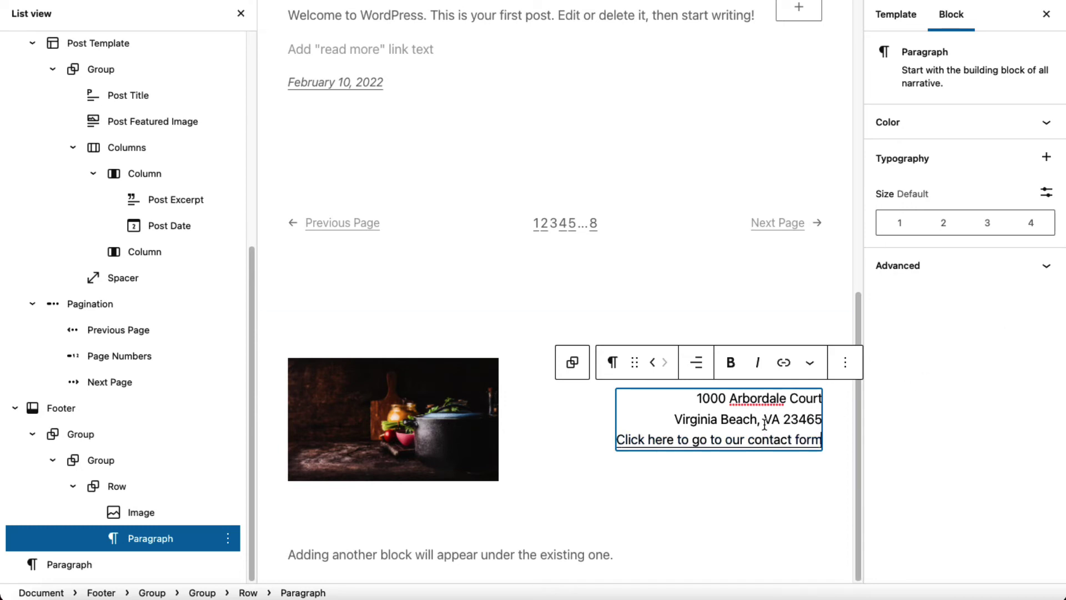
pyautogui.click(845, 366)
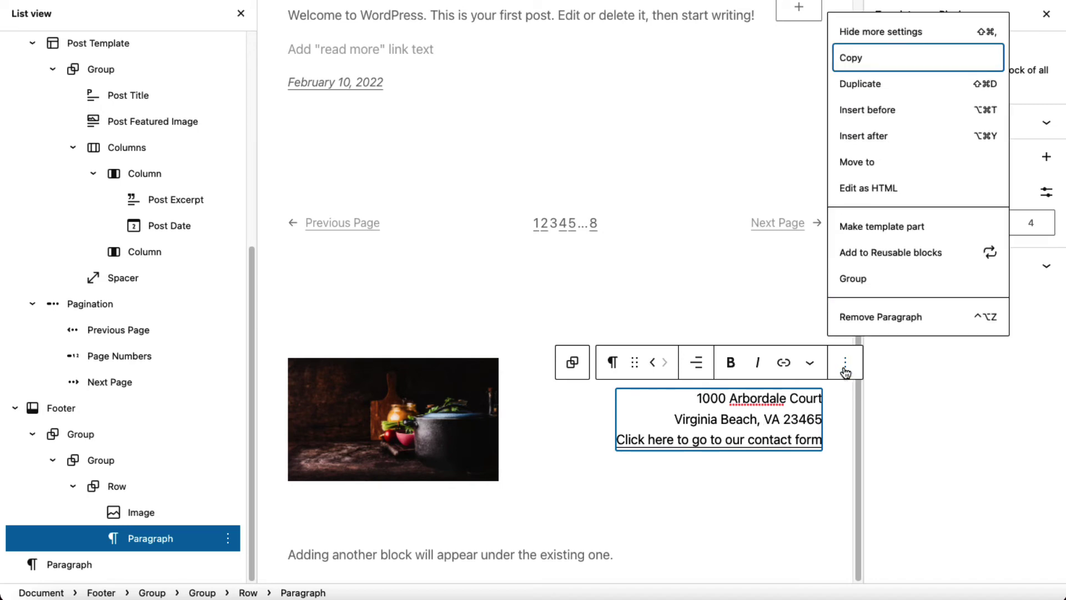
pyautogui.click(863, 136)
pyautogui.click(427, 500)
pyautogui.click(452, 342)
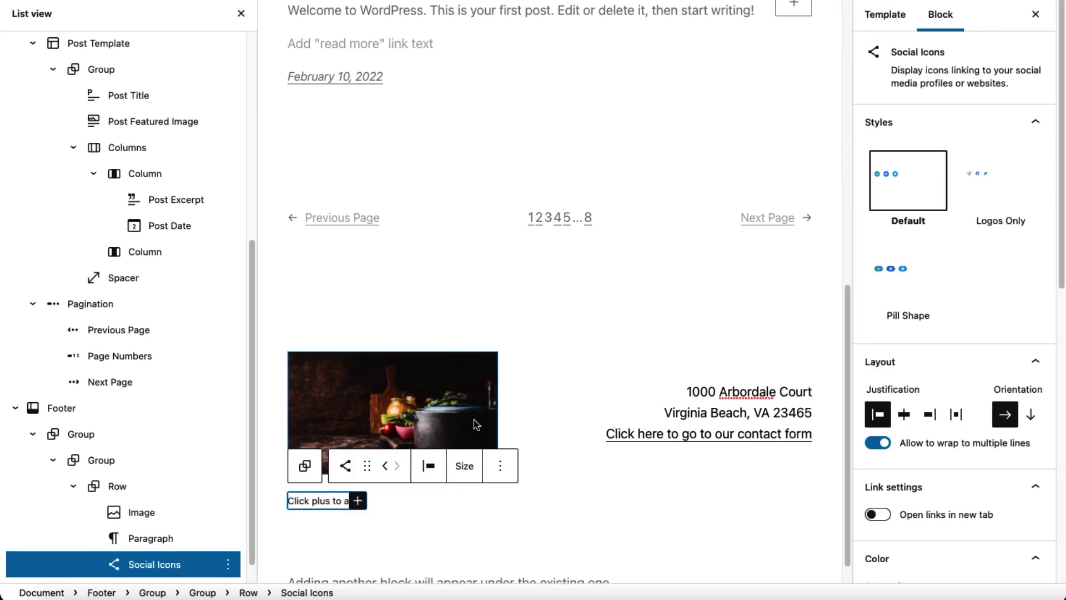
# Add Facebook, Instagram, Reddit and Twitter icons to the footer's Social Icons block
pyautogui.click(357, 501)
pyautogui.click(357, 473)
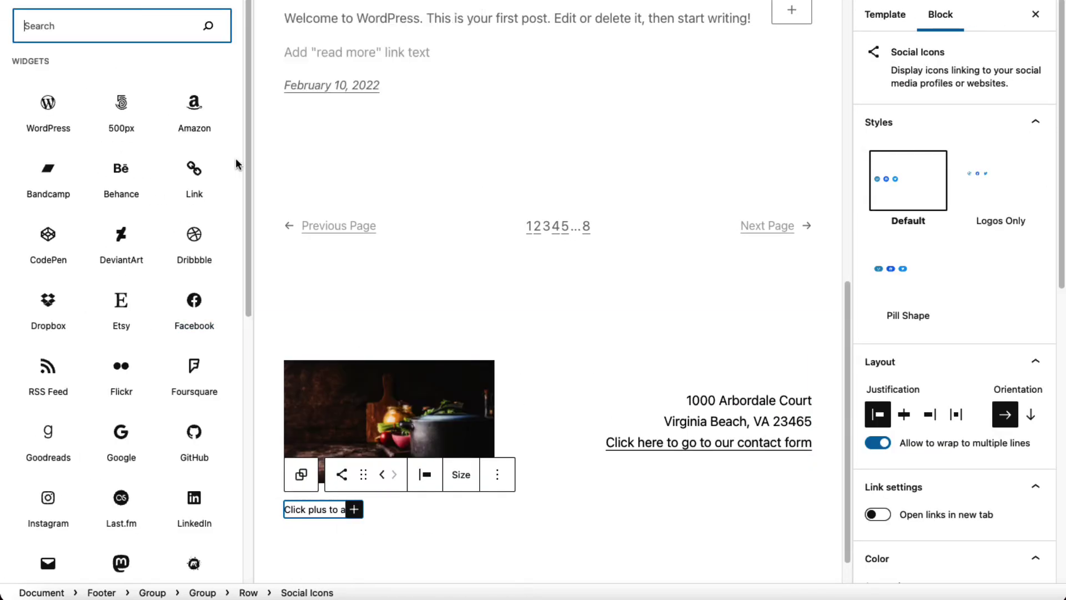
pyautogui.scroll(-2, 166, 277)
pyautogui.click(193, 234)
pyautogui.click(48, 425)
pyautogui.scroll(-3, 121, 389)
pyautogui.click(132, 479)
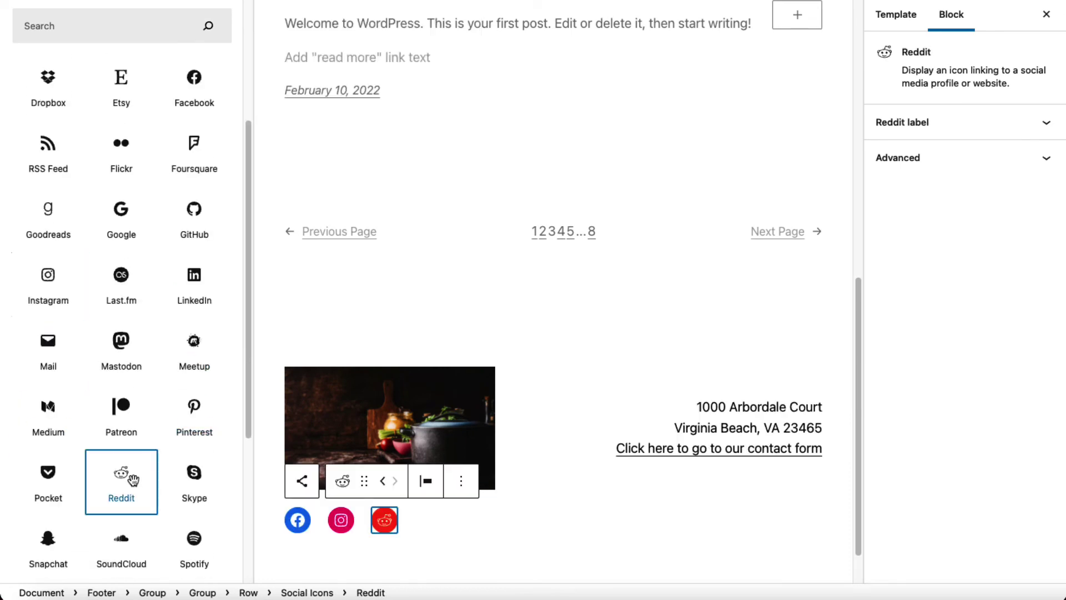
pyautogui.scroll(-3, 160, 302)
pyautogui.click(191, 472)
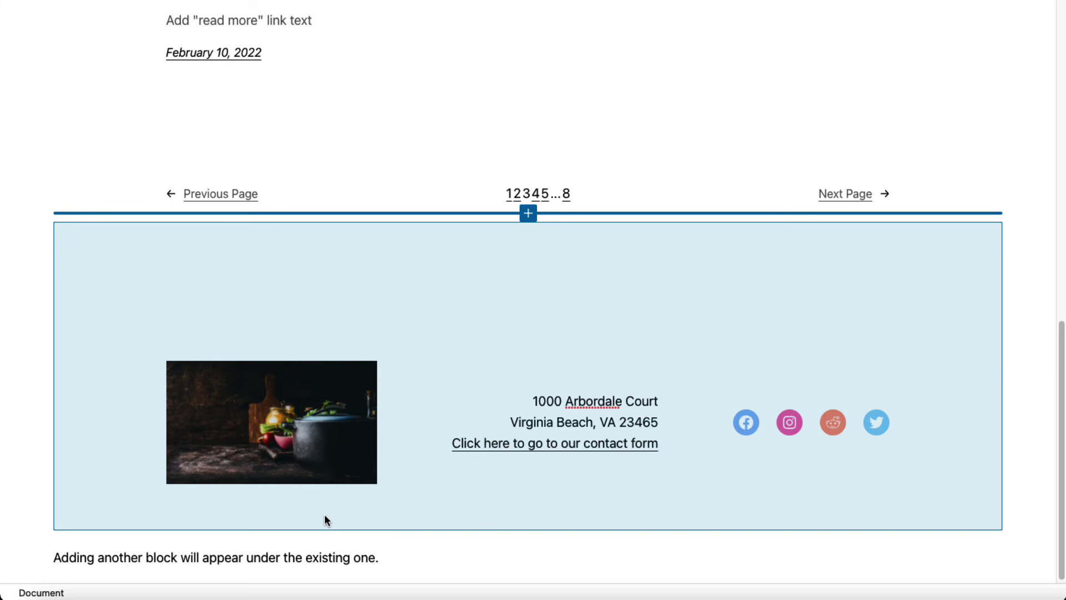
# Place the text cursor at the start of the contact form line in the footer's address paragraph
pyautogui.click(513, 445)
pyautogui.click(455, 443)
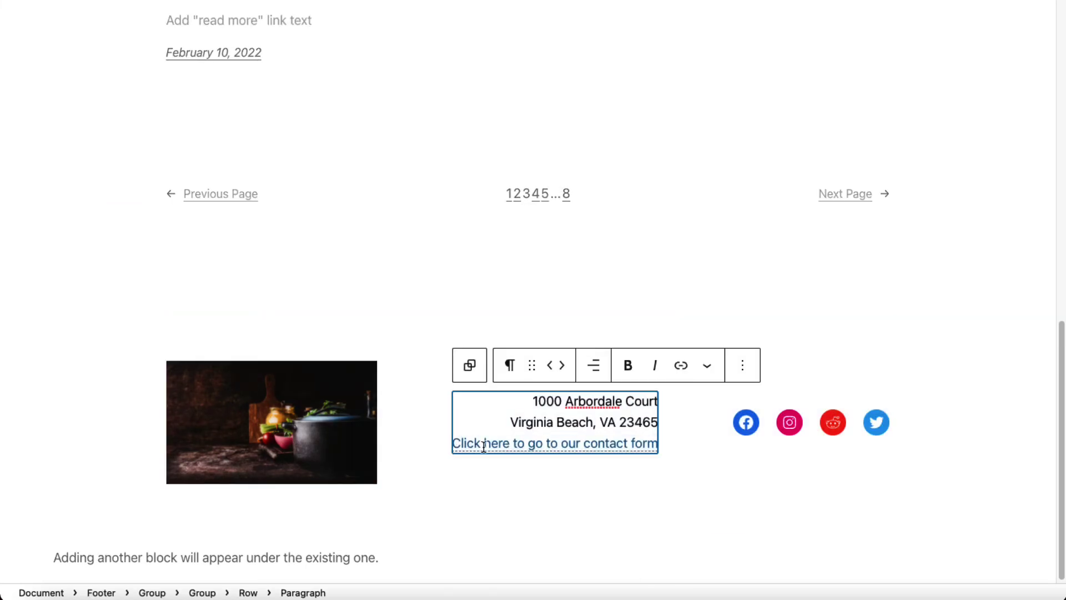